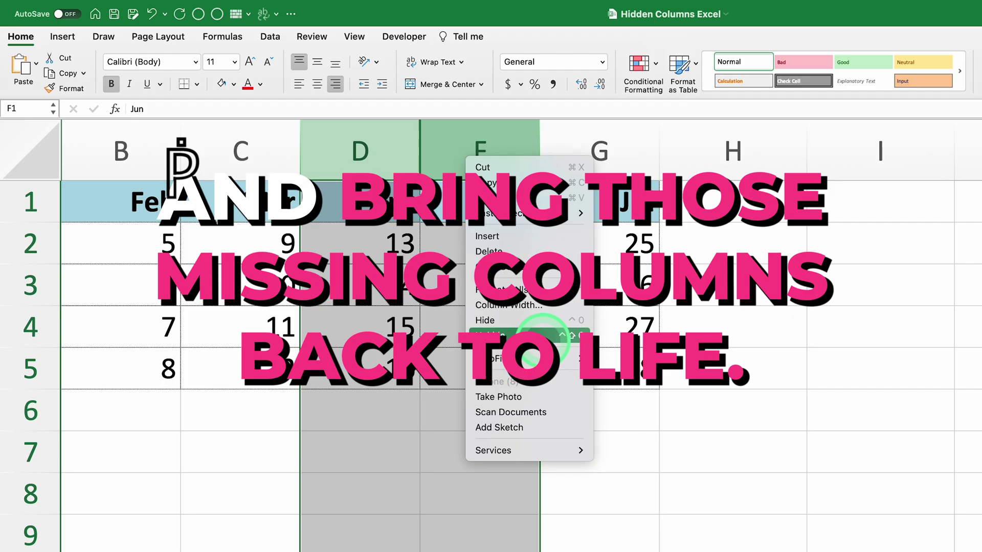
# Unhide column E (May) using an Apr–Jun column selection, then deselect.
pyautogui.click(541, 336)
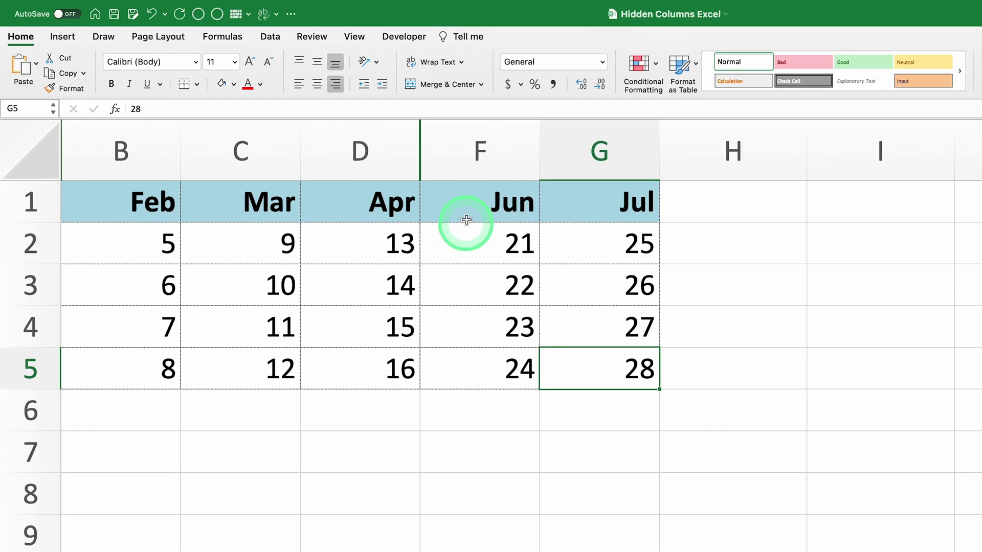
pyautogui.click(479, 158)
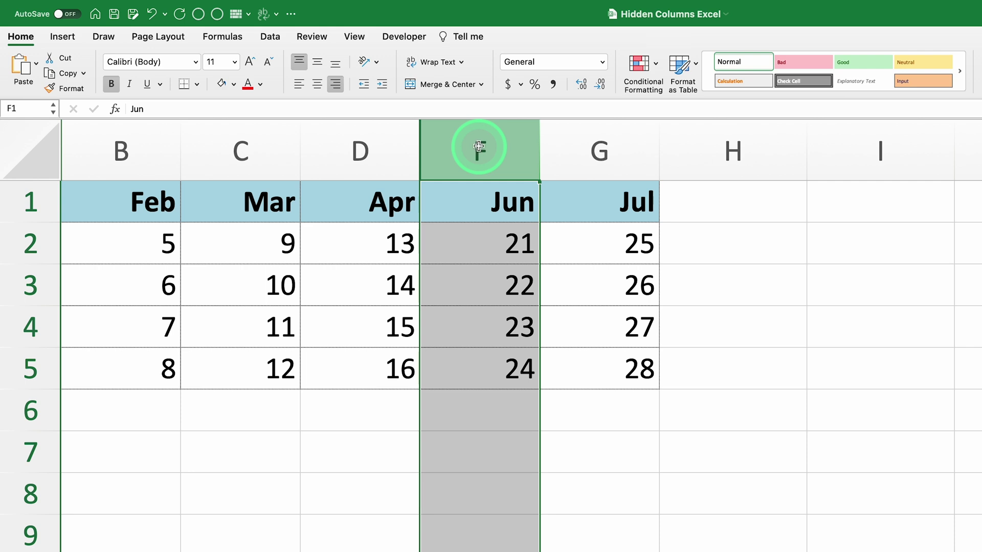
pyautogui.keyDown('shift'); pyautogui.click(376, 149); pyautogui.keyUp('shift')
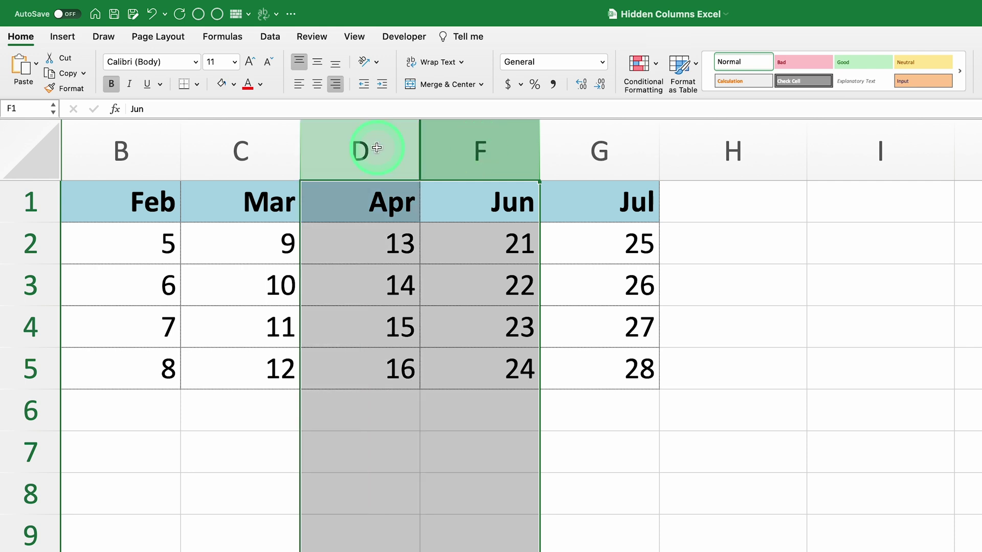
pyautogui.rightClick(465, 156)
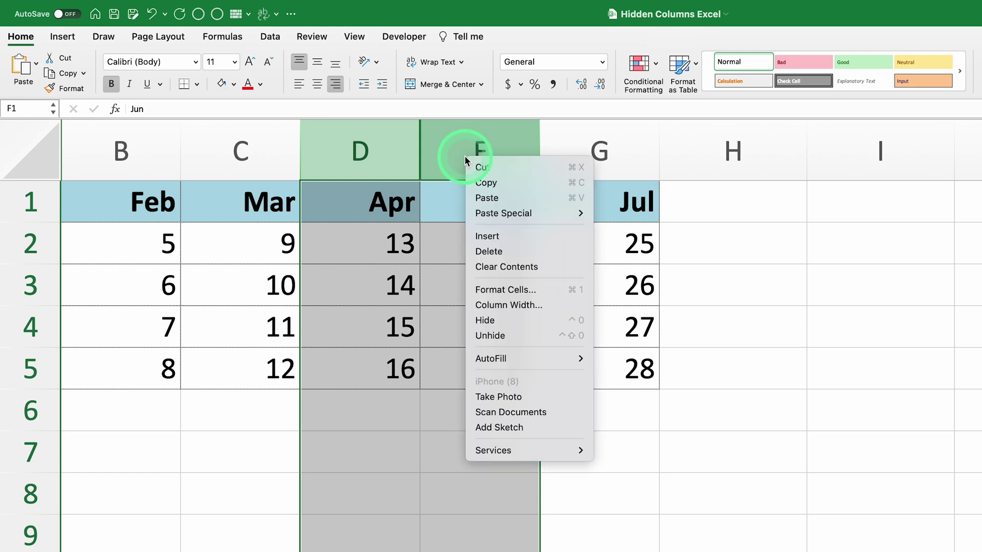
pyautogui.click(541, 338)
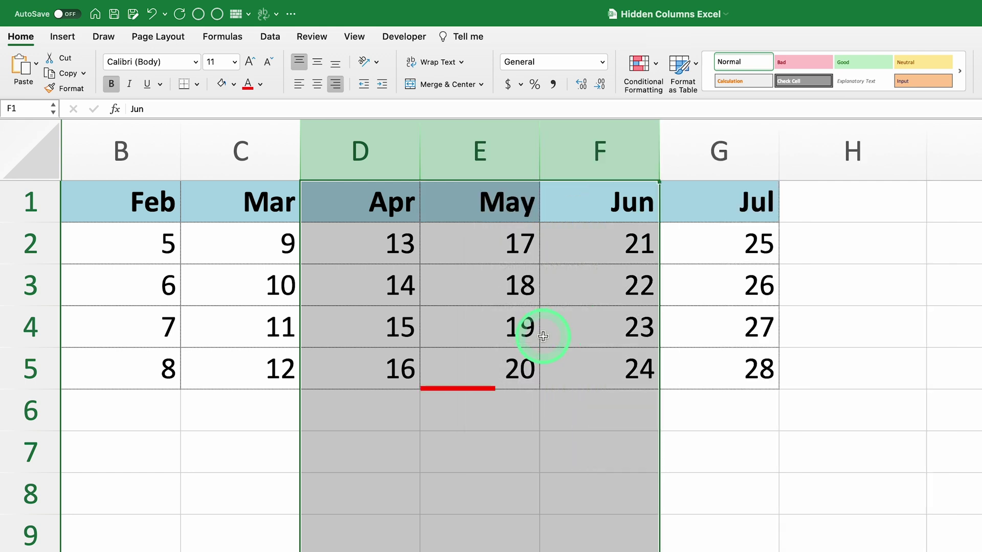
pyautogui.click(624, 399)
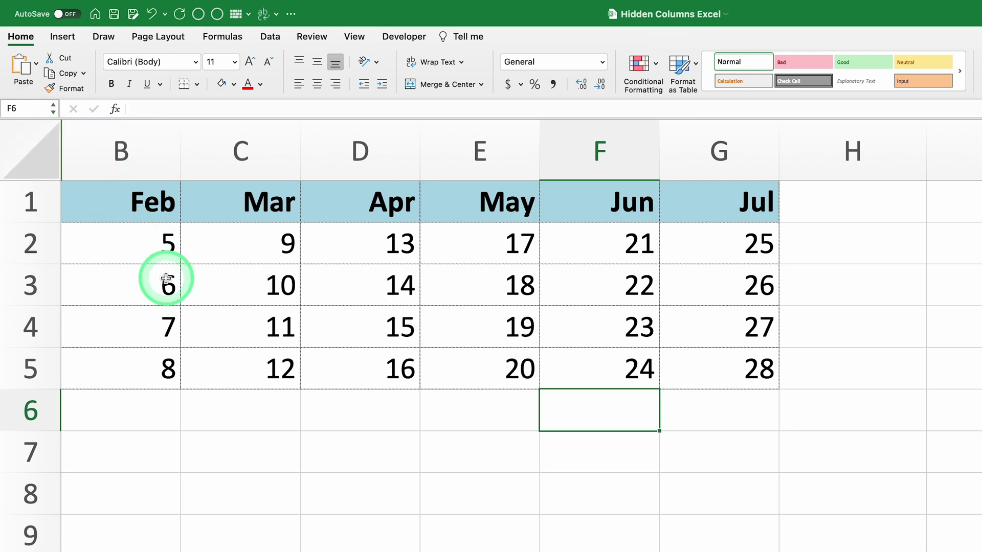
# Unhide column A (Jan) from the Feb column selection, then deselect.
pyautogui.click(135, 155)
pyautogui.moveTo(136, 154); pyautogui.dragTo(3, 153)
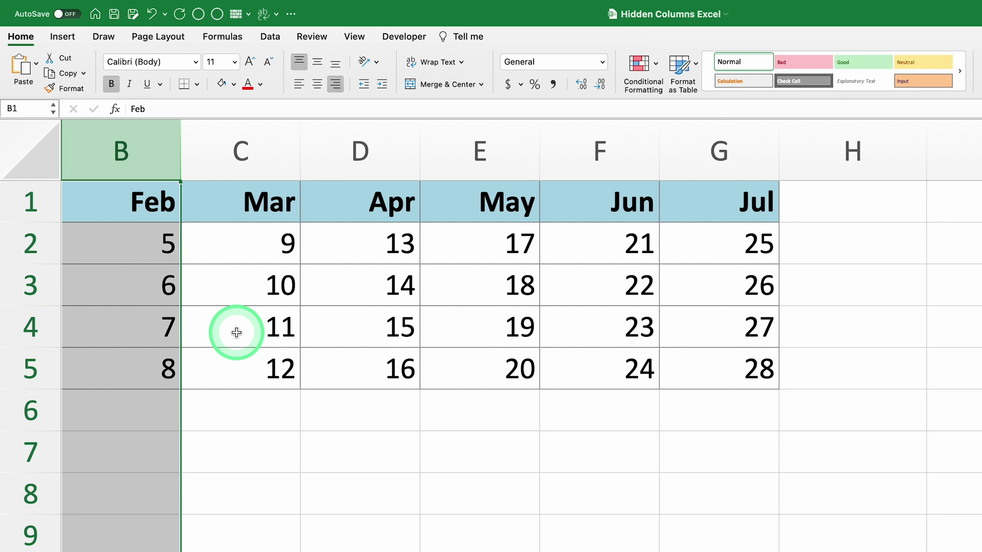
pyautogui.click(133, 163)
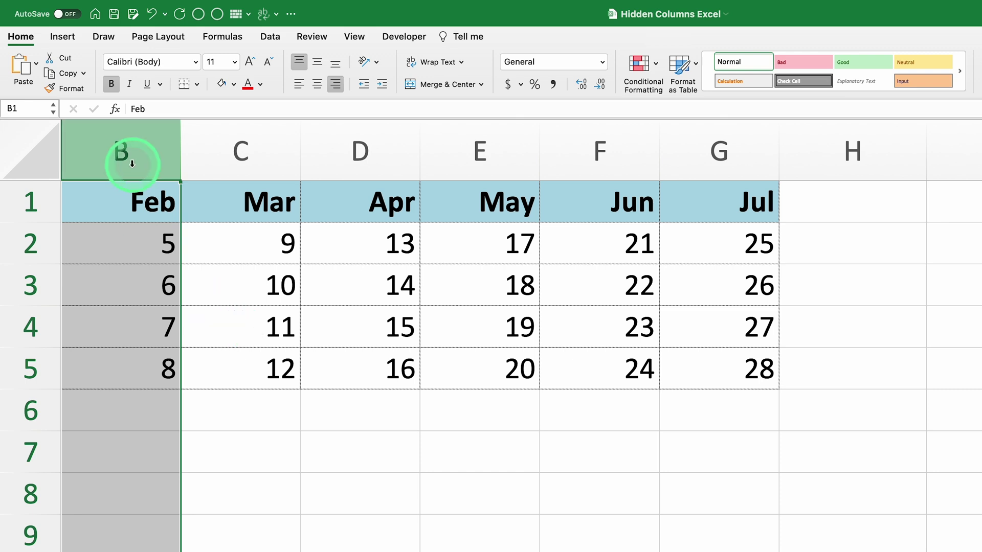
pyautogui.rightClick(123, 161)
pyautogui.click(160, 340)
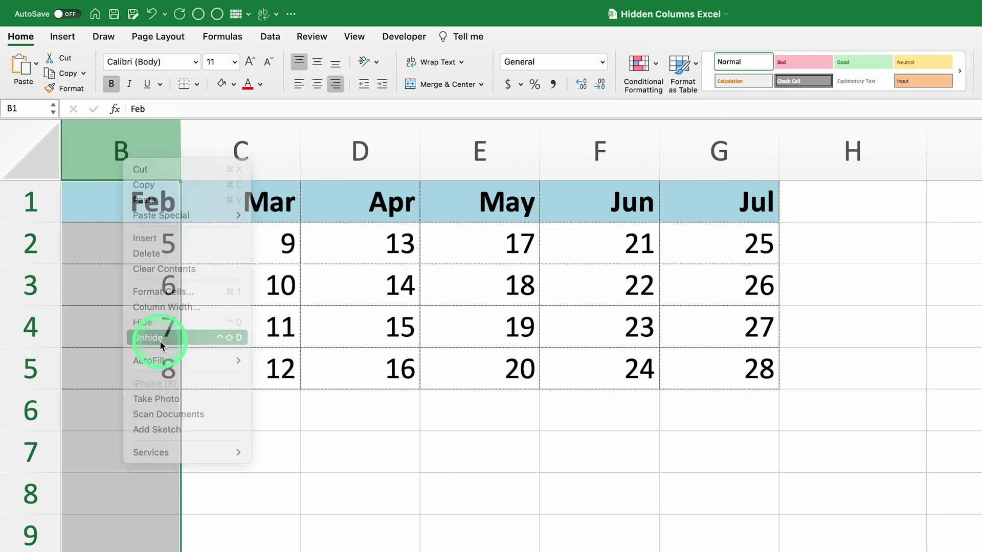
pyautogui.click(344, 428)
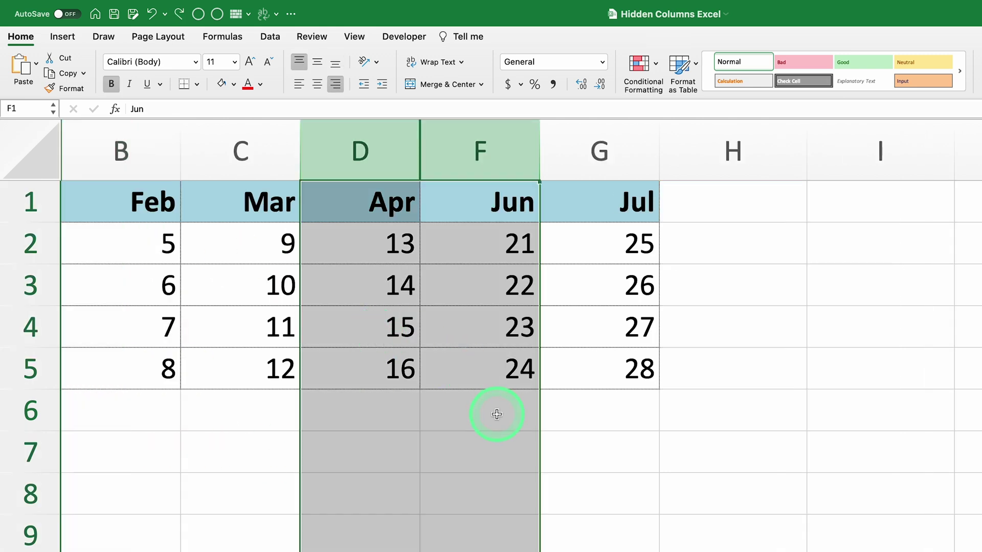
pyautogui.click(496, 415)
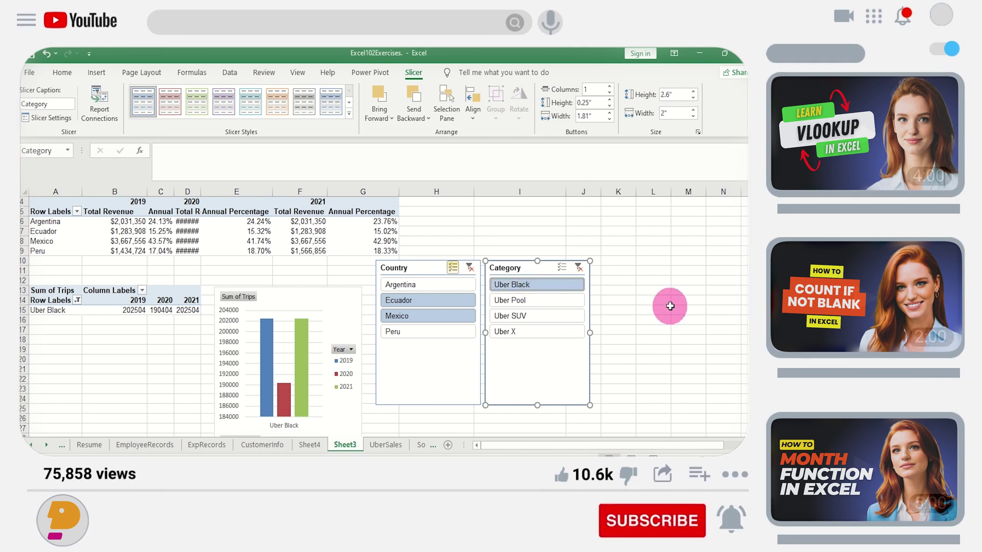
# Click through the YouTube promo on pivot table slicers and Report Connections.
pyautogui.click(100, 104)
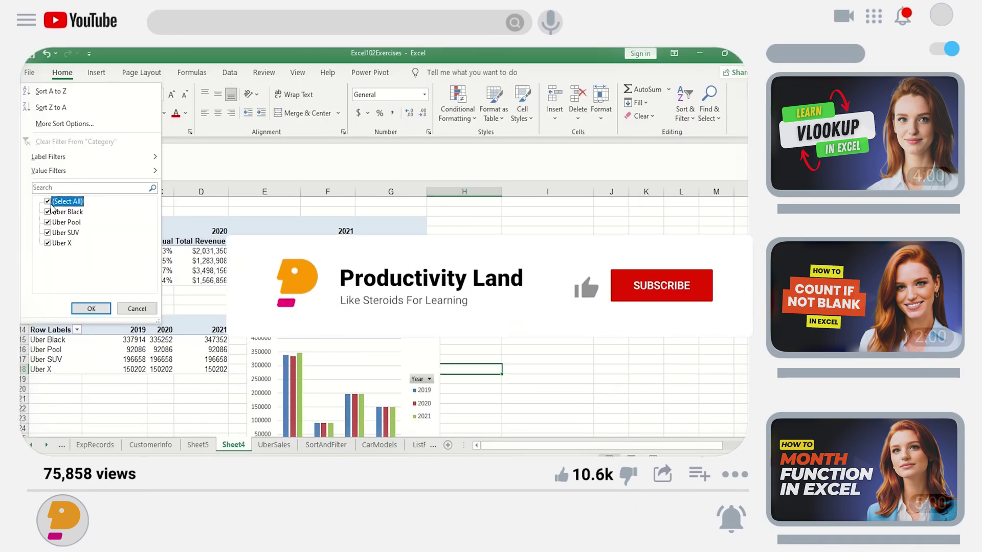
pyautogui.click(48, 230)
pyautogui.click(87, 307)
pyautogui.click(140, 321)
pyautogui.click(103, 297)
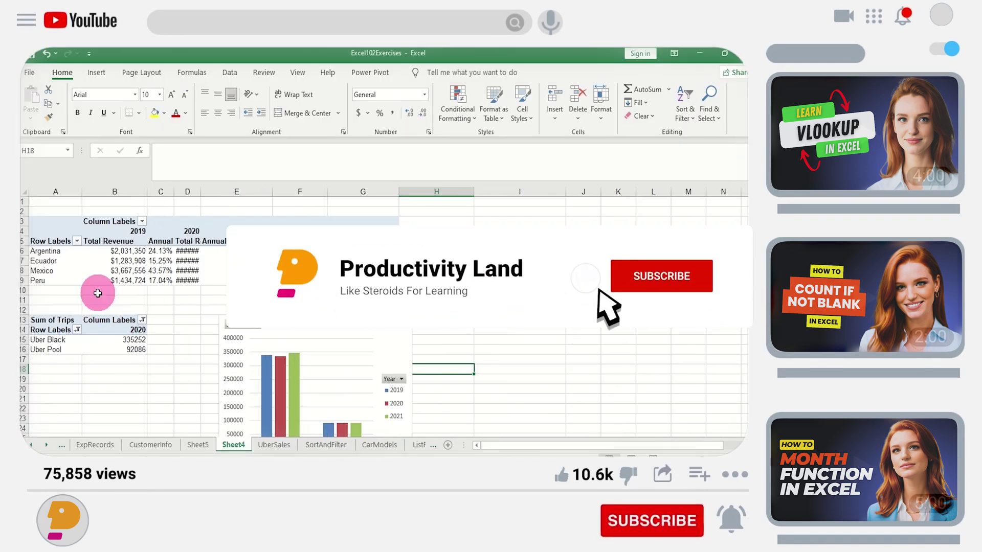
pyautogui.click(344, 92)
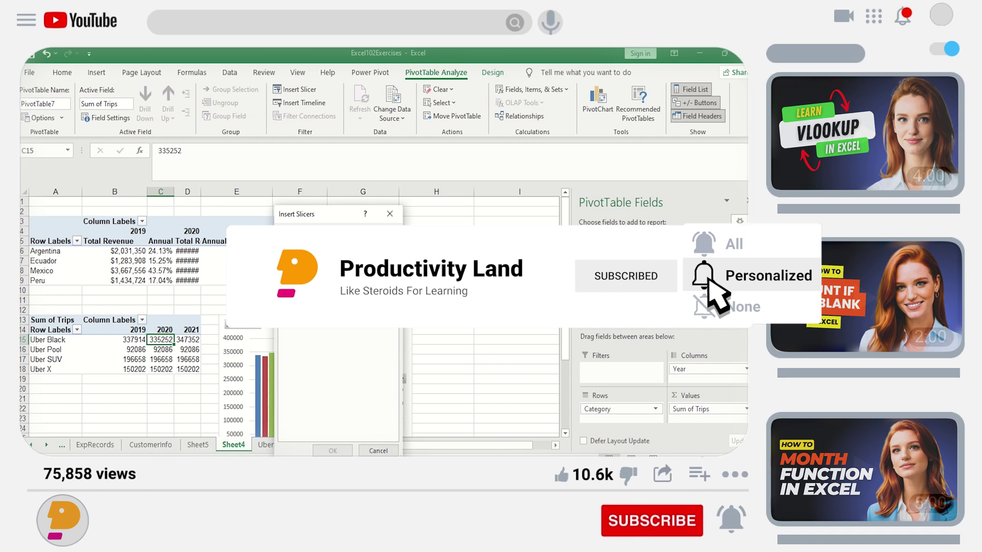
pyautogui.click(395, 417)
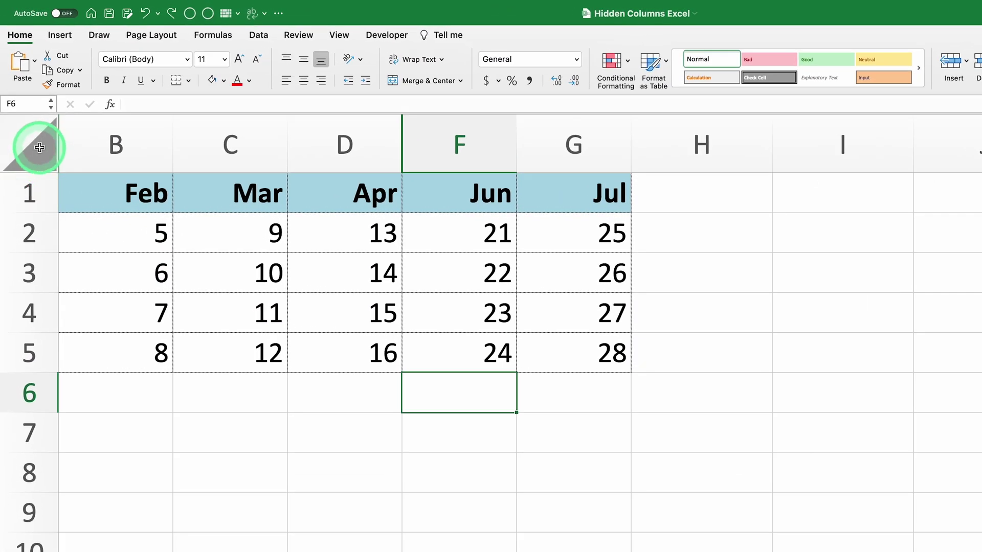
# Select the whole sheet and unhide all columns so Jan through Jul show.
pyautogui.click(39, 148)
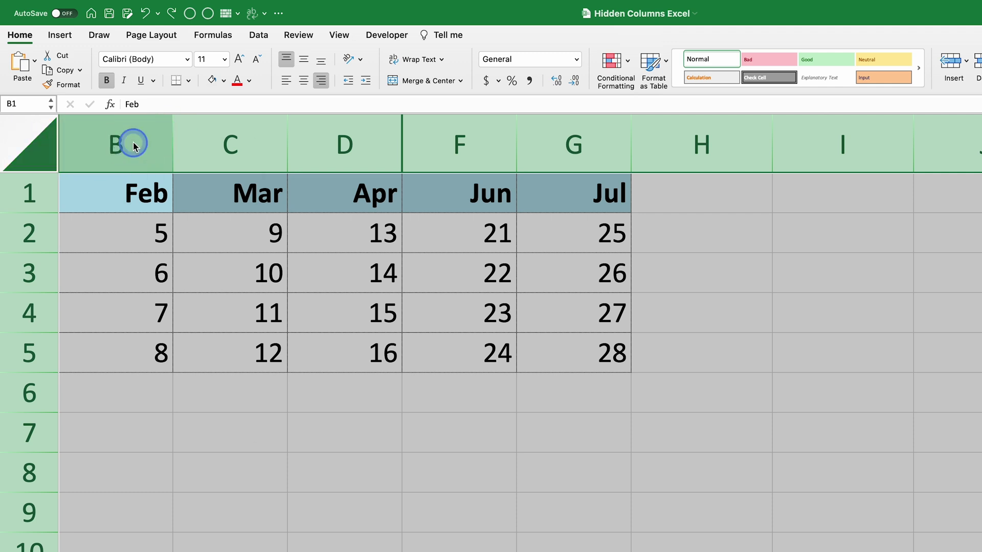
pyautogui.rightClick(133, 146)
pyautogui.click(164, 313)
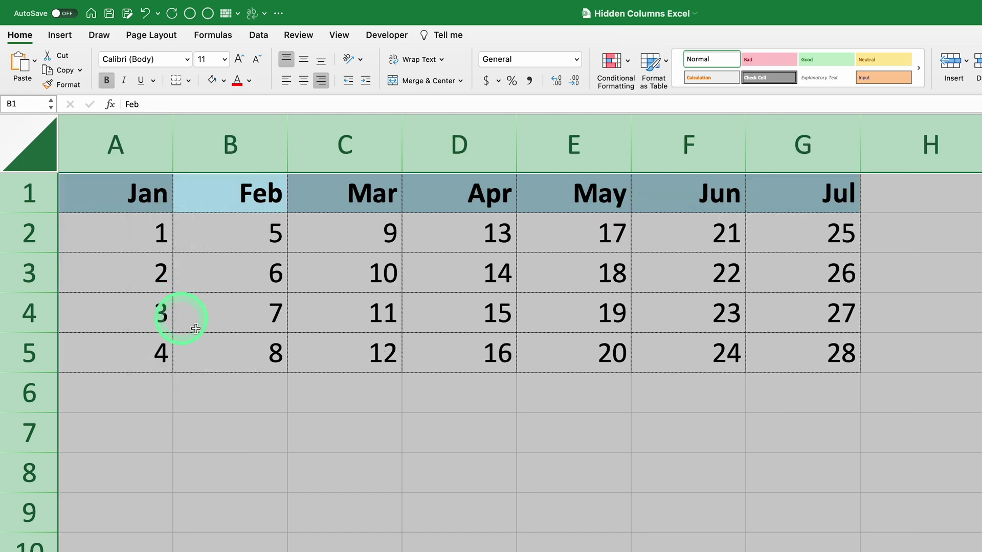
pyautogui.click(290, 431)
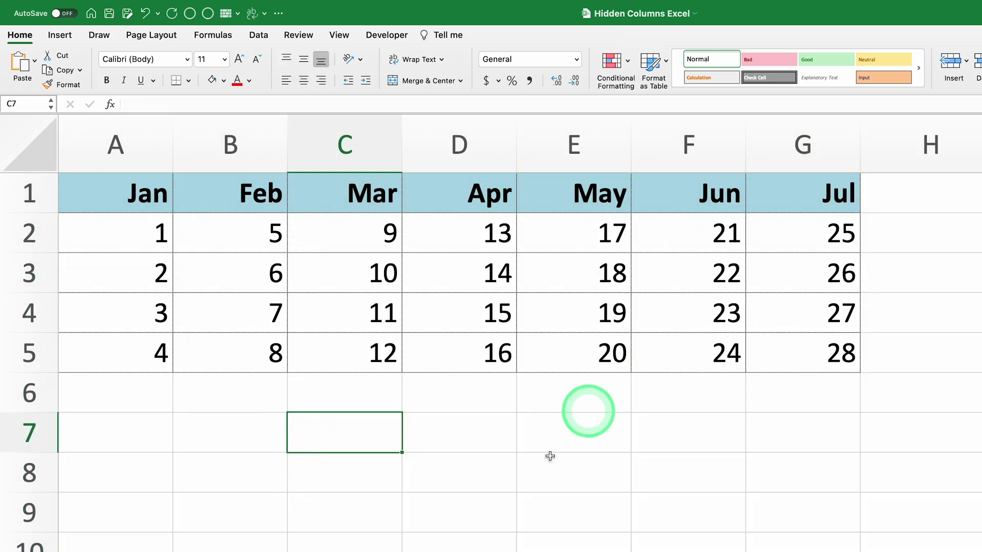